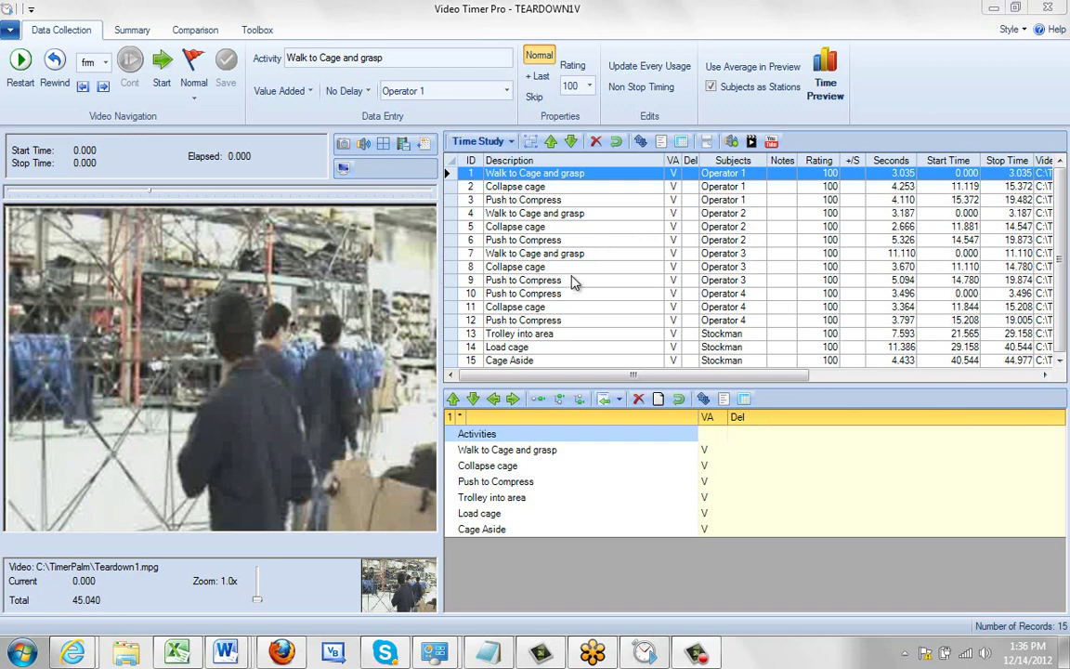
# Step: Switch the time study table to the Models view and move the Models window clear of the video
pyautogui.click(509, 144)
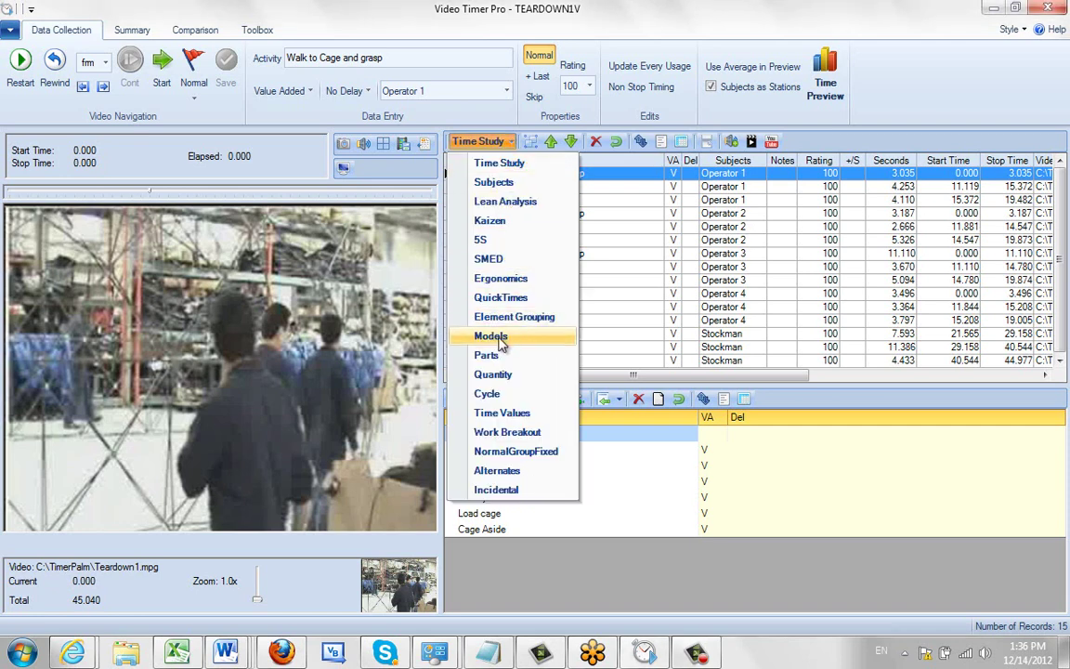
pyautogui.click(500, 345)
pyautogui.moveTo(390, 320); pyautogui.dragTo(370, 282)
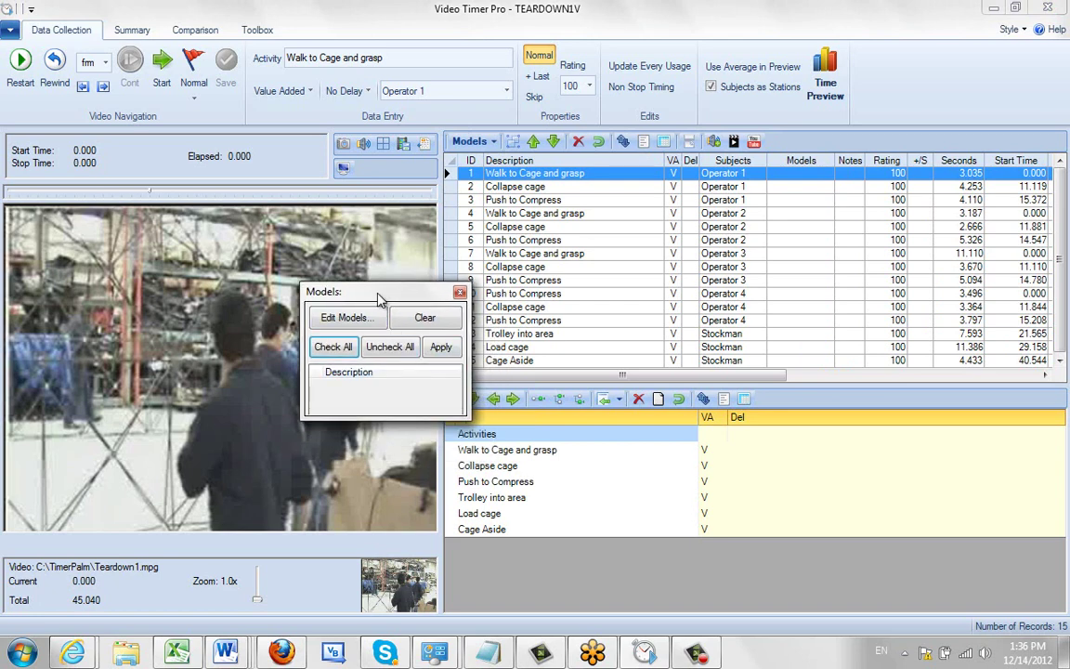
pyautogui.moveTo(380, 299); pyautogui.dragTo(562, 322)
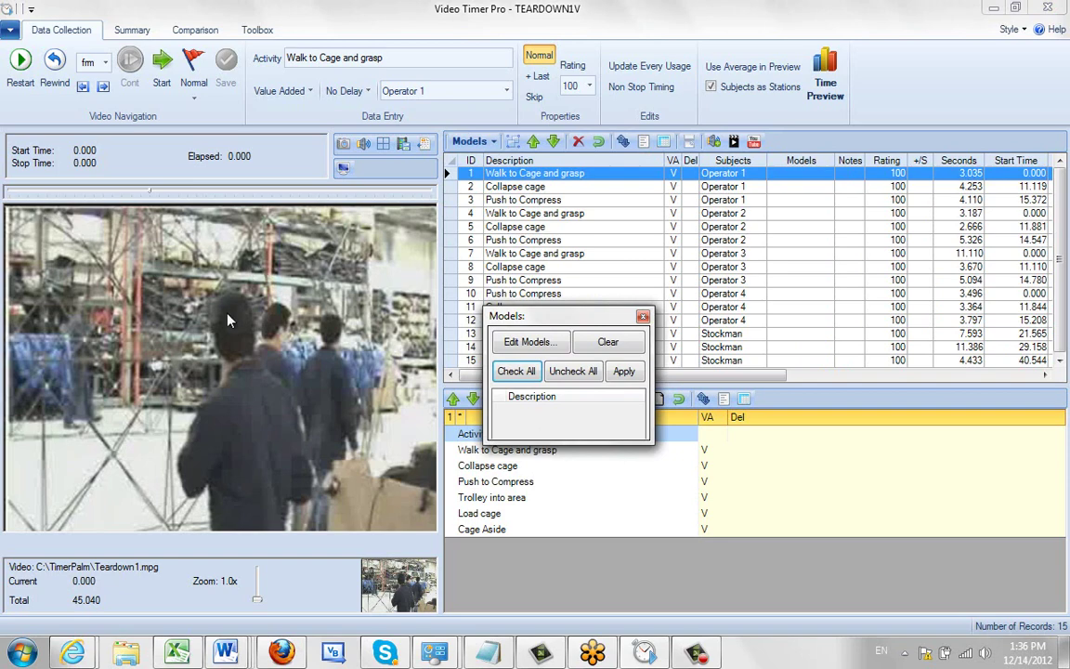
# Step: Play the first few seconds of the cage teardown video and stop it
pyautogui.click(162, 67)
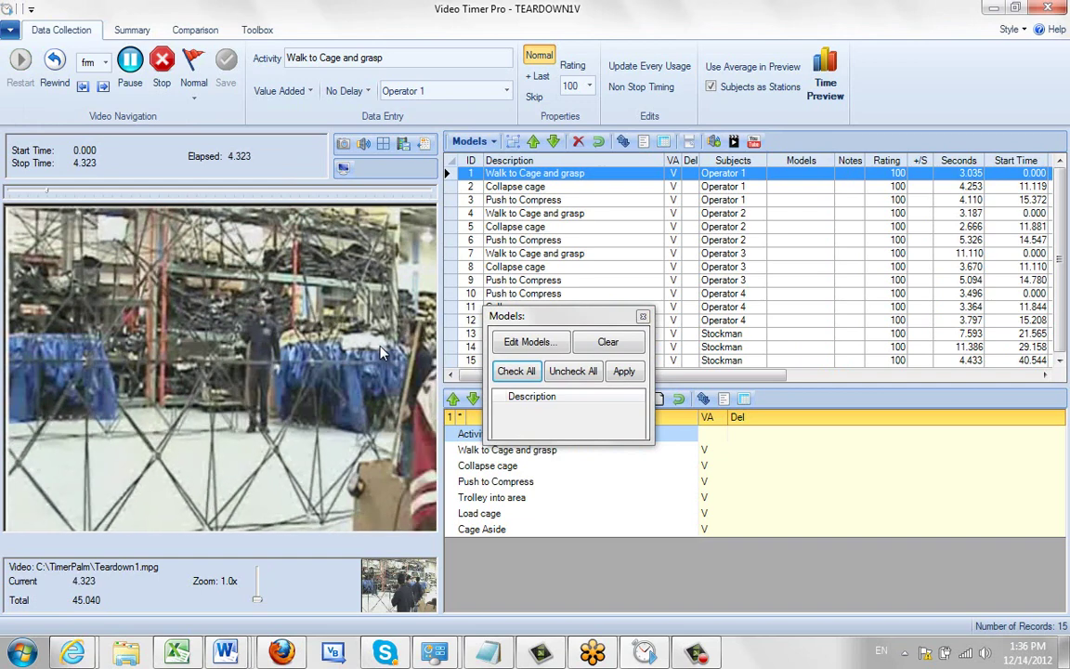
pyautogui.click(162, 64)
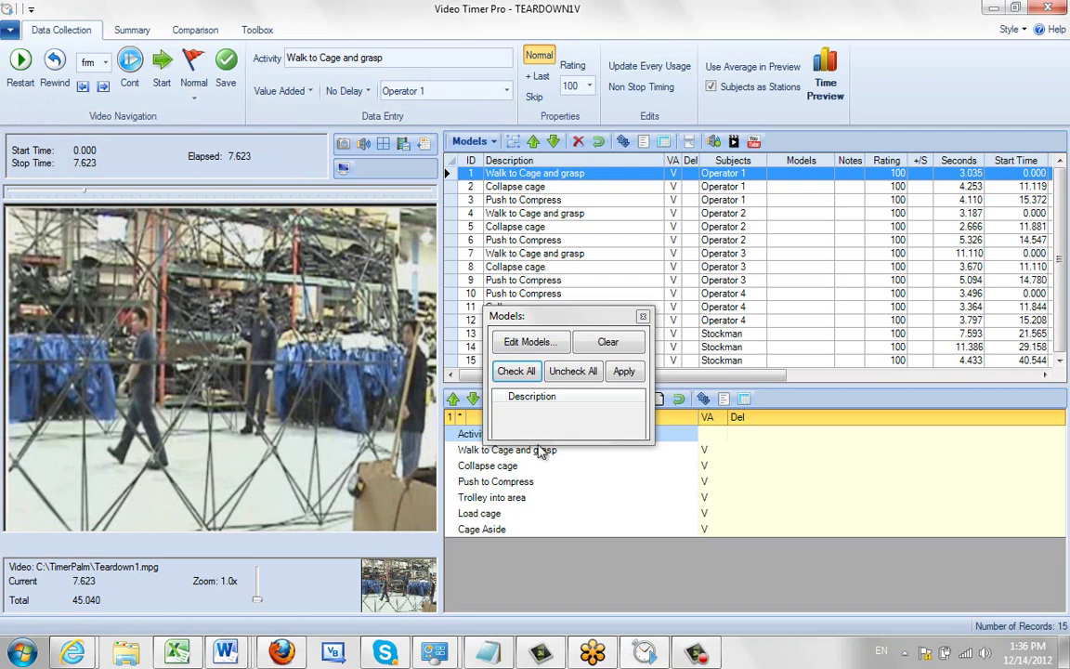
# Step: Add a model named Cage A with yellow as its color
pyautogui.click(531, 343)
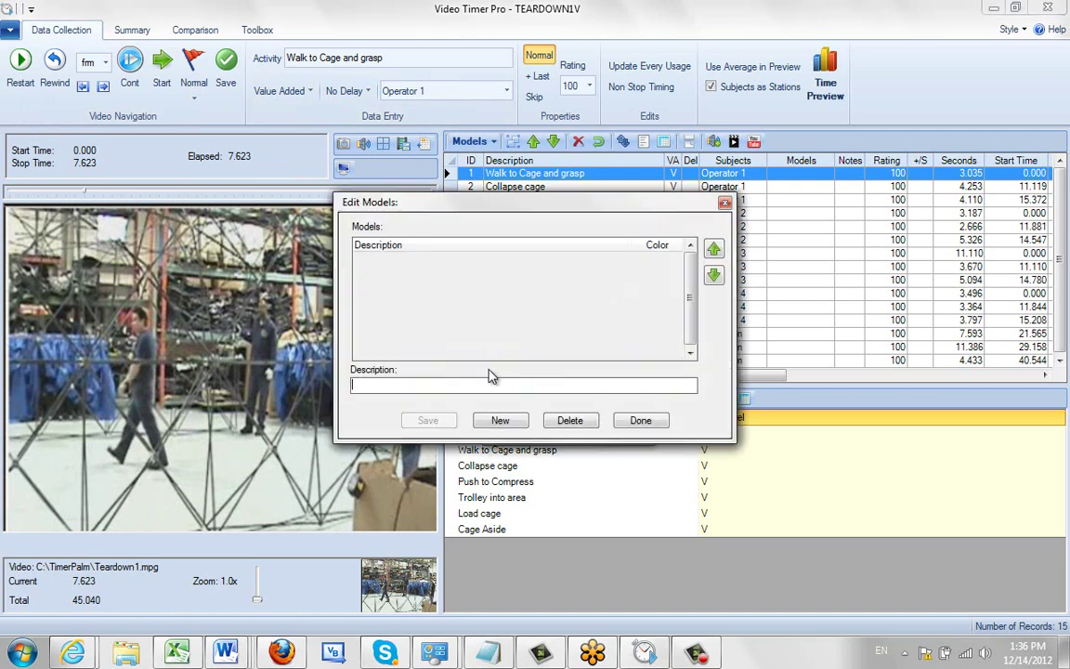
pyautogui.write('Cage')
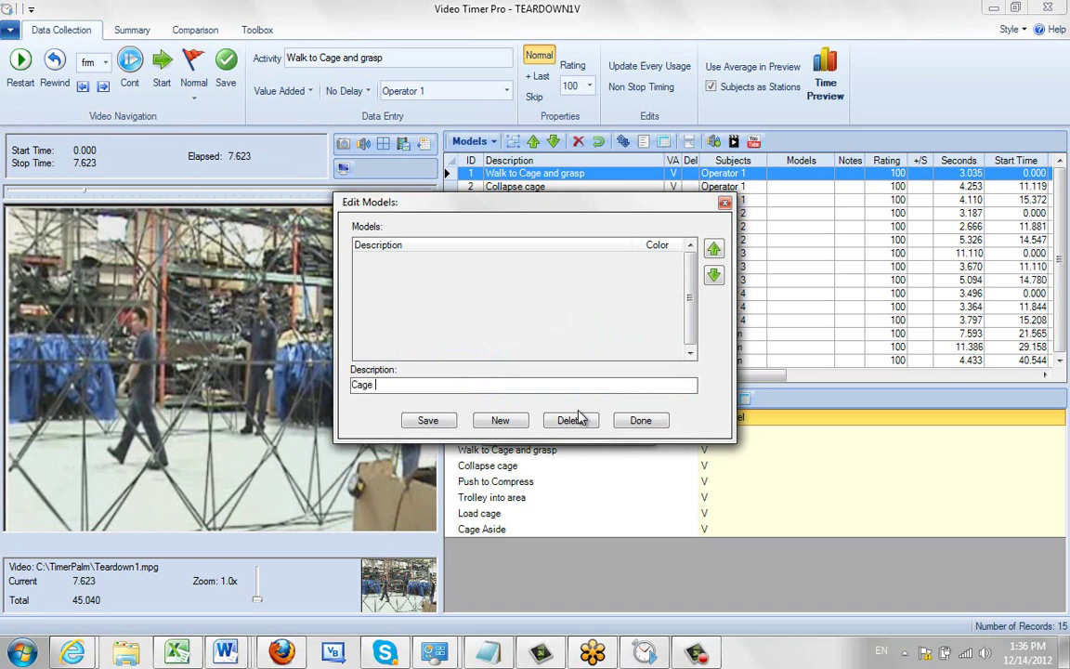
pyautogui.write(' A')
pyautogui.click(444, 420)
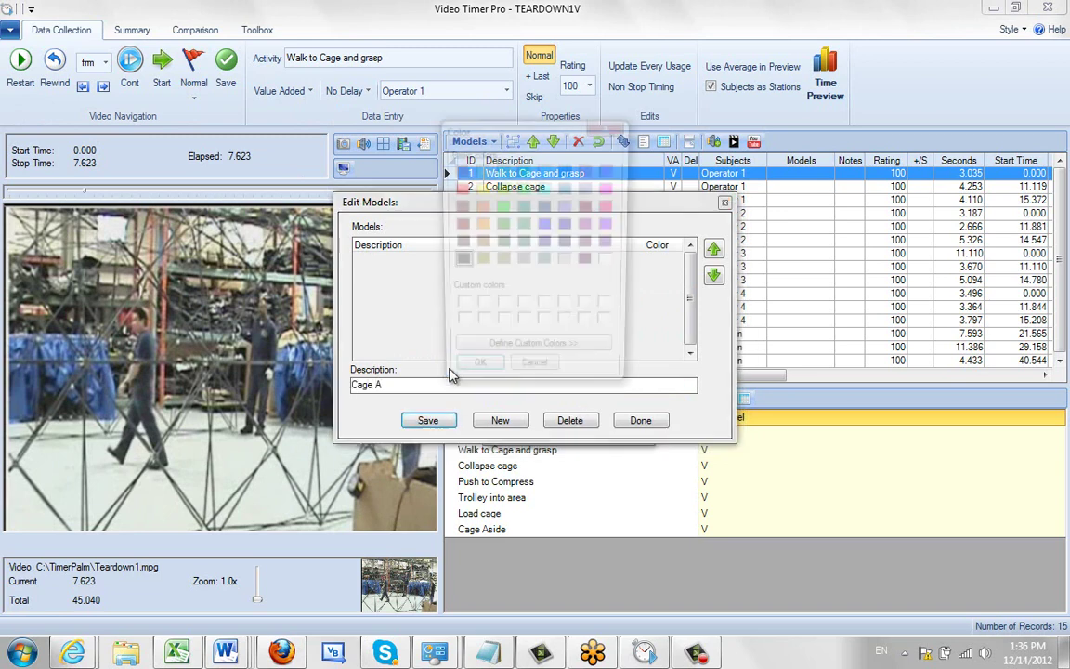
pyautogui.click(479, 187)
pyautogui.click(473, 376)
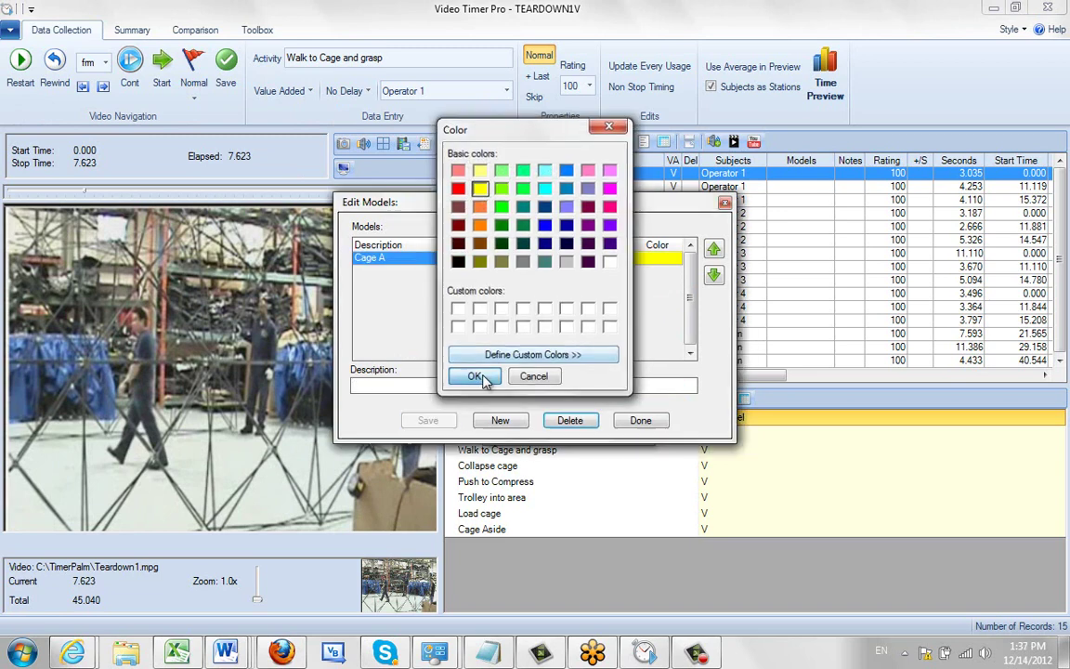
# Step: Add a model named Cage B with lime green as its color
pyautogui.click(451, 381)
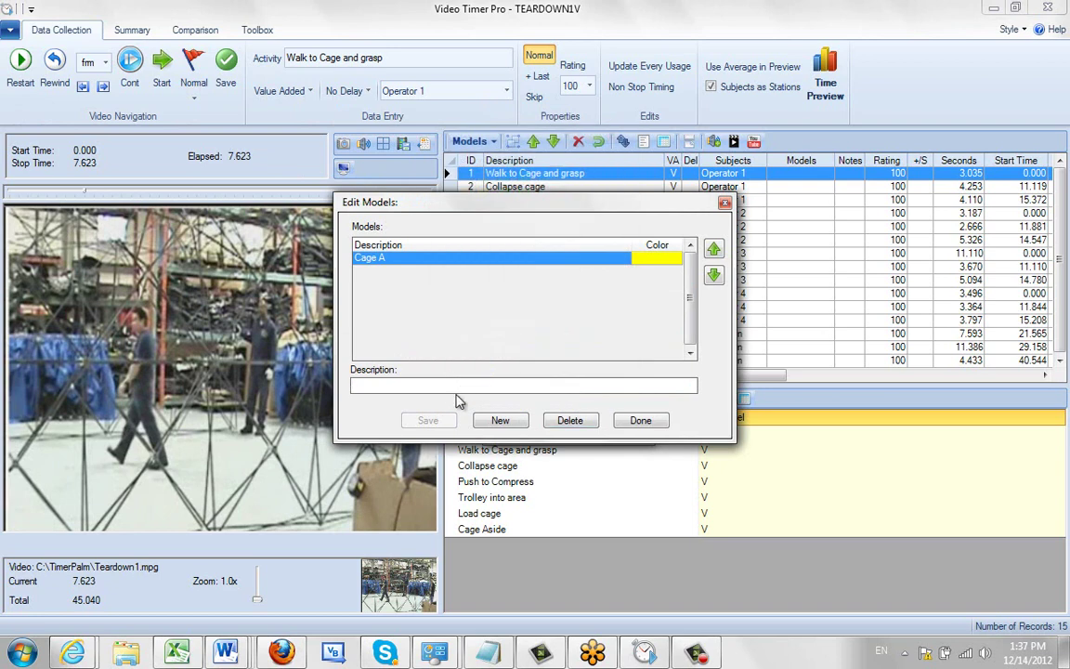
pyautogui.write('Cage B')
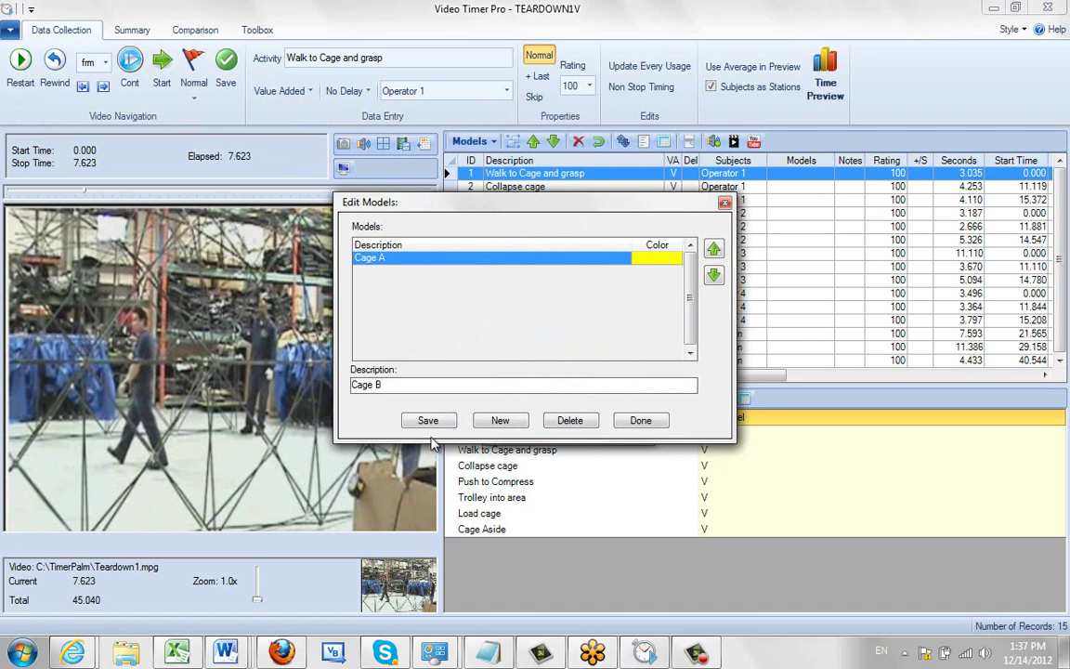
pyautogui.click(429, 422)
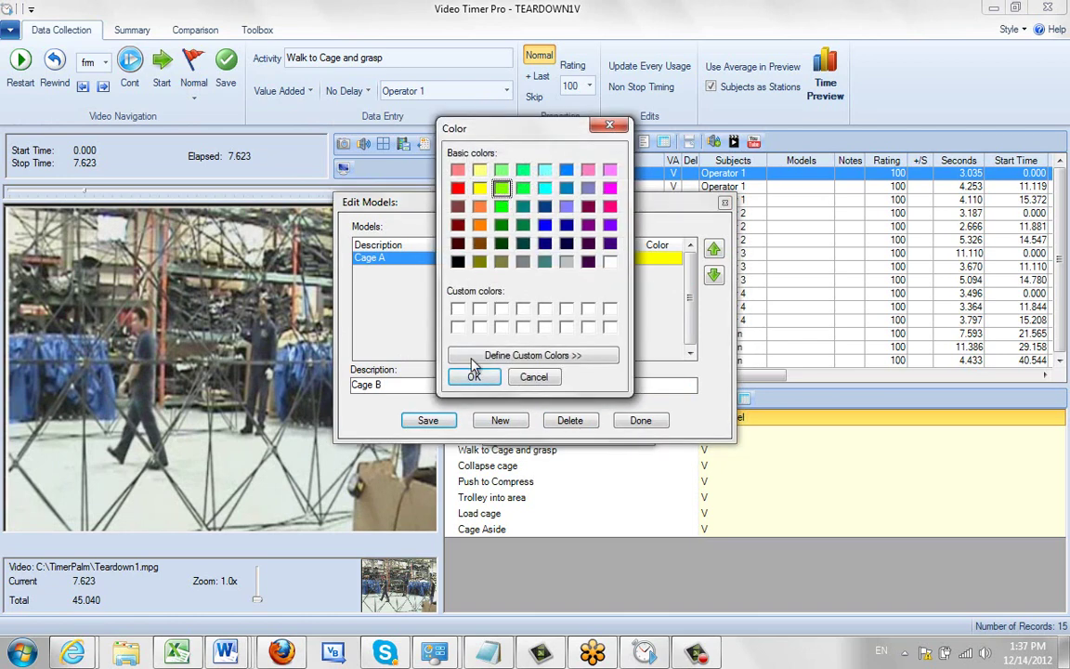
pyautogui.click(474, 376)
# Step: Add a model named Cage C with cyan as its color and finish editing the model list
pyautogui.click(410, 382)
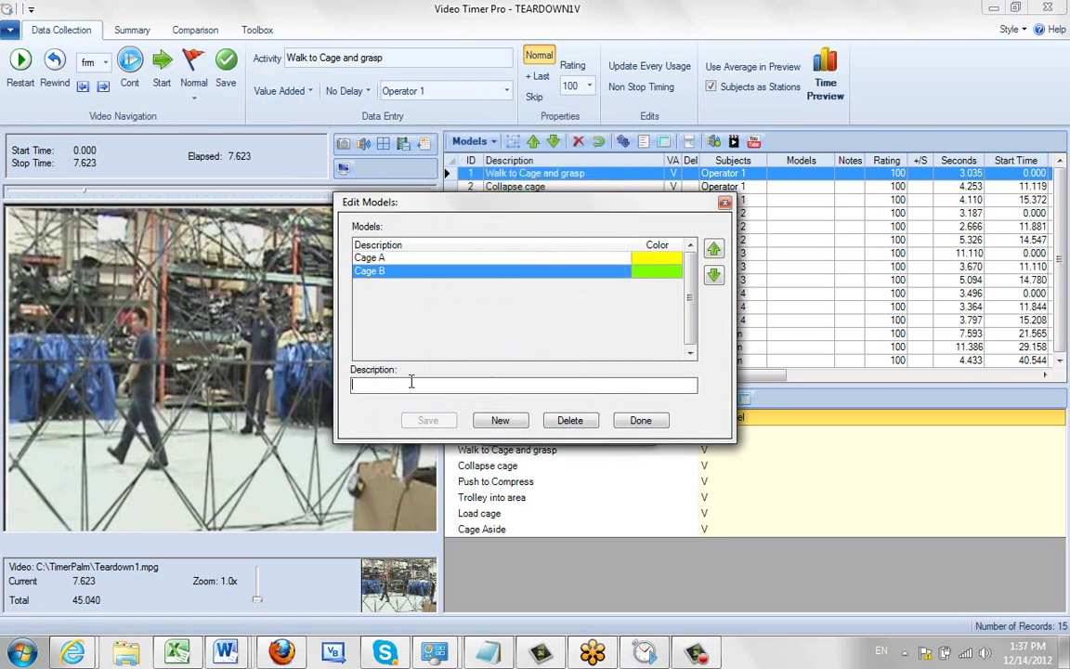
pyautogui.write('Cage C')
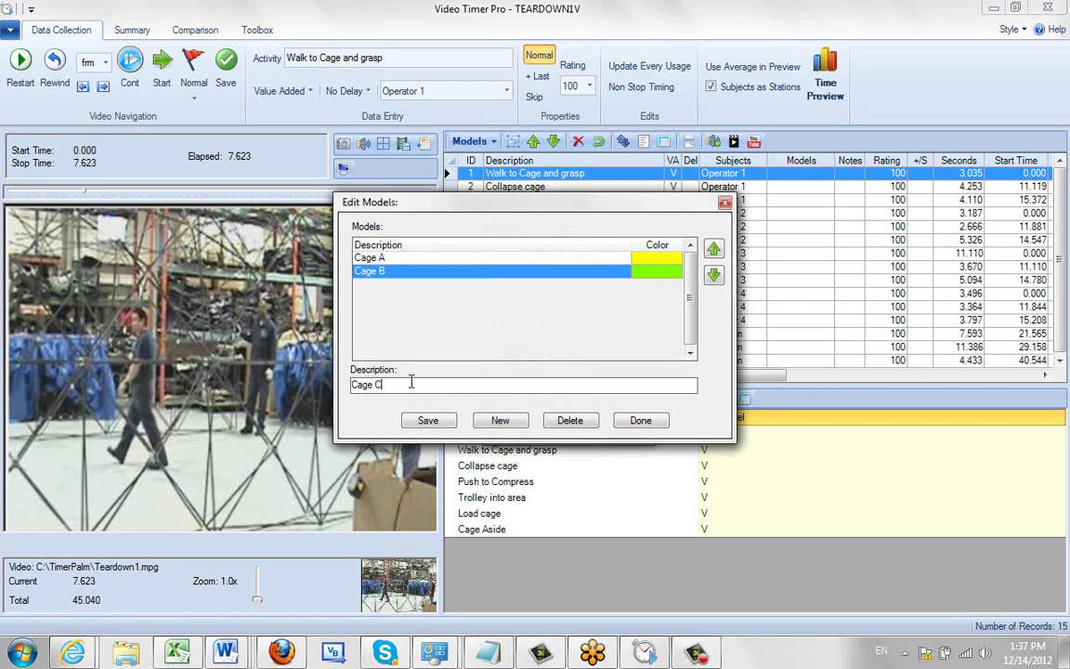
pyautogui.click(429, 419)
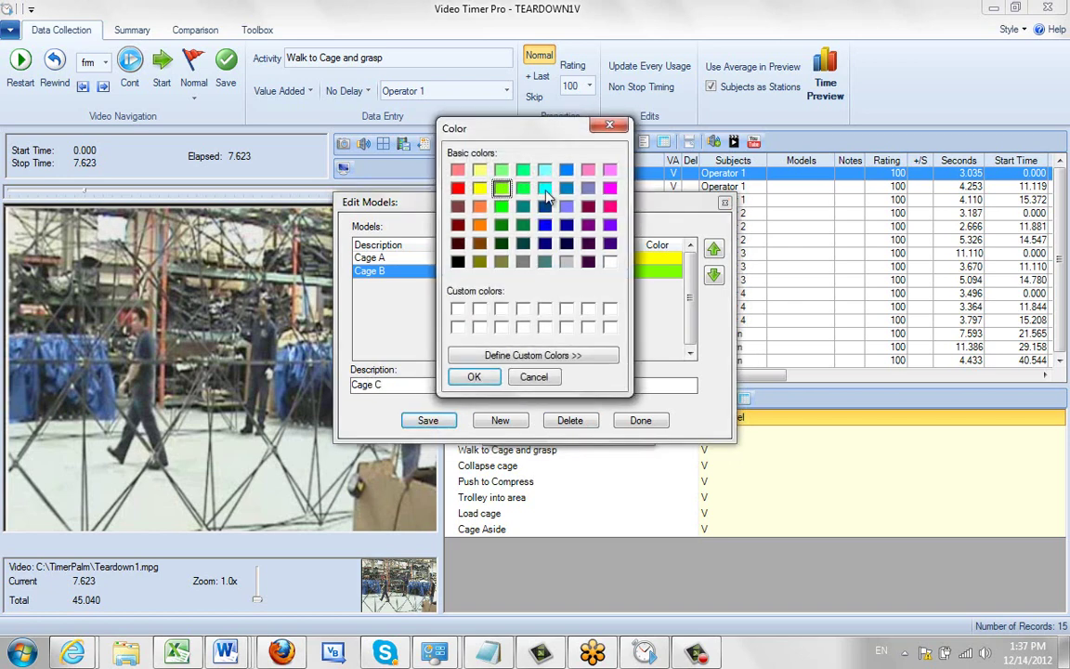
pyautogui.click(473, 376)
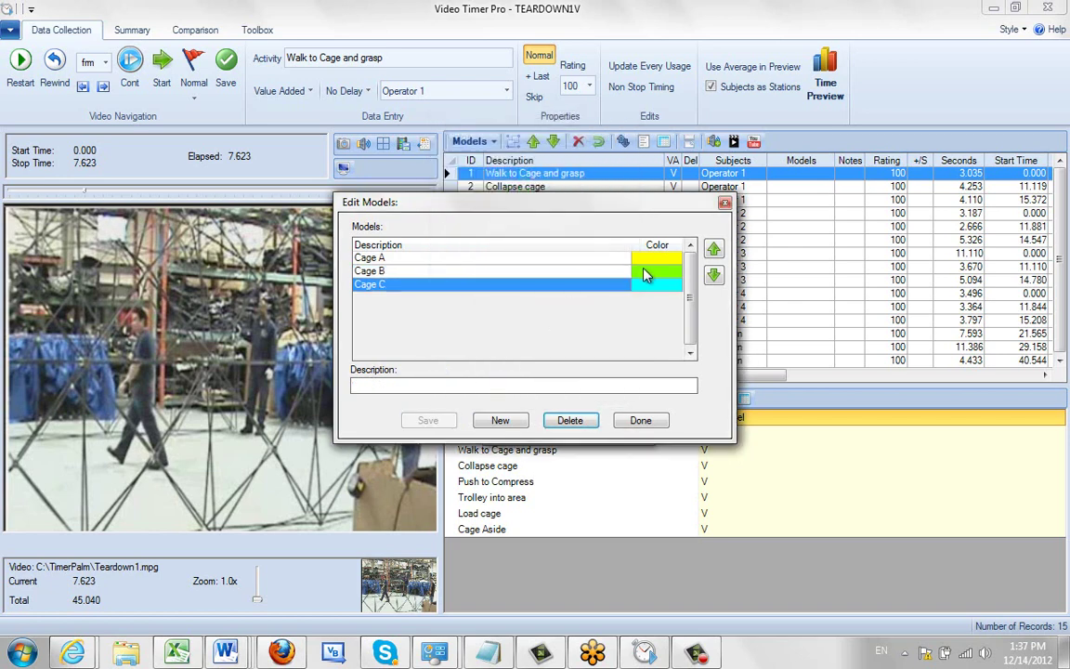
pyautogui.click(641, 421)
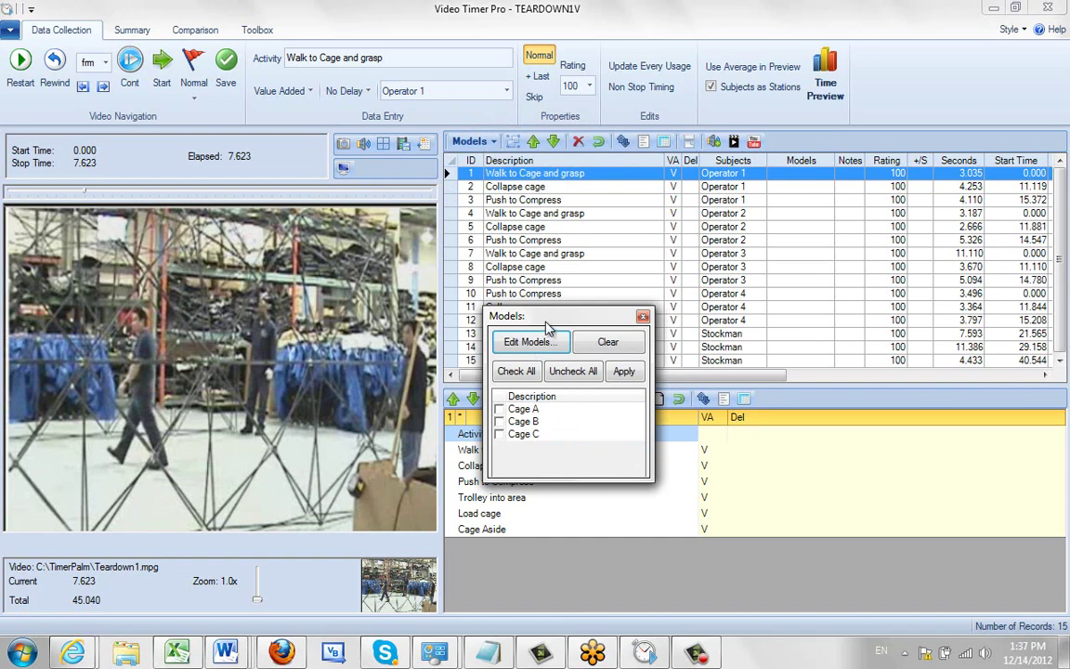
# Step: Assign Cage A, Cage B and Cage C to Operator 1's Walk to Cage and grasp activity
pyautogui.moveTo(532, 315); pyautogui.dragTo(316, 196)
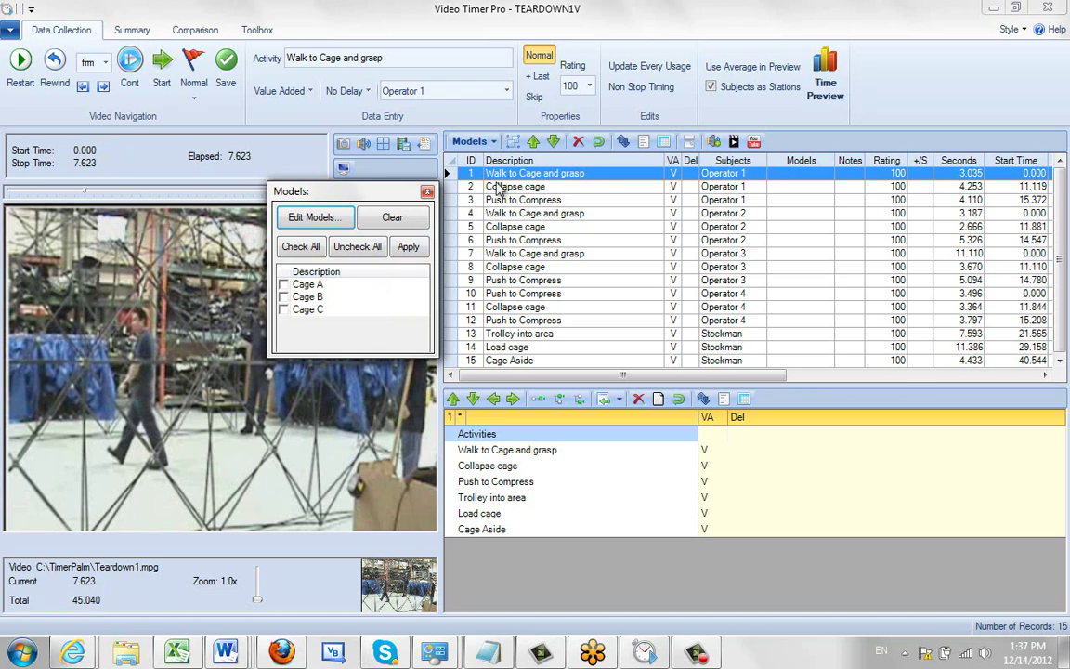
pyautogui.click(301, 247)
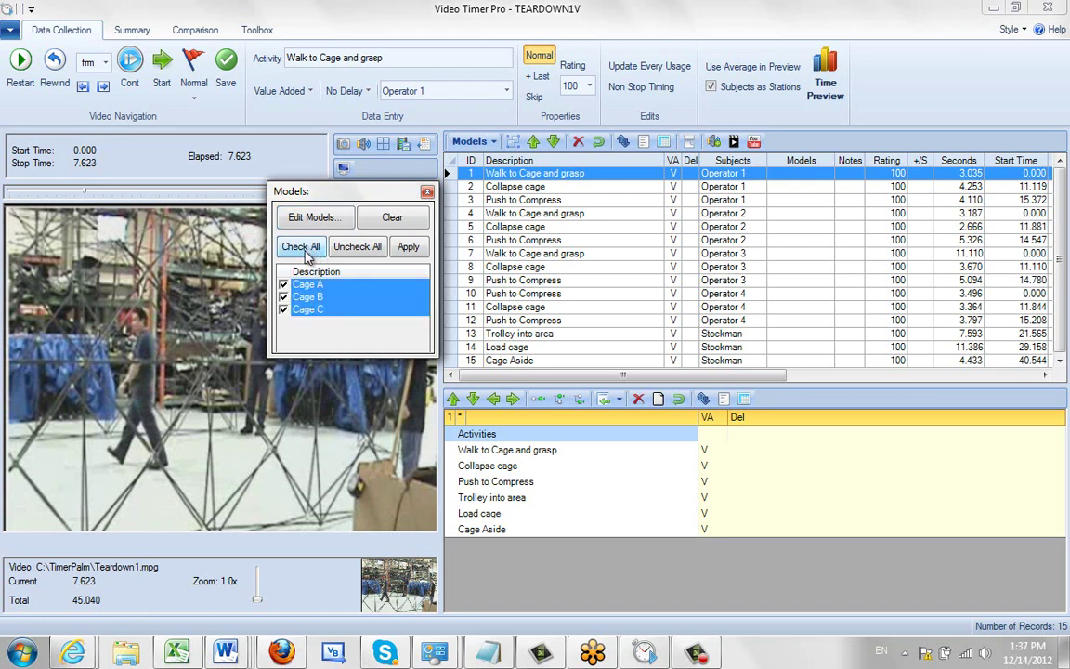
pyautogui.click(406, 248)
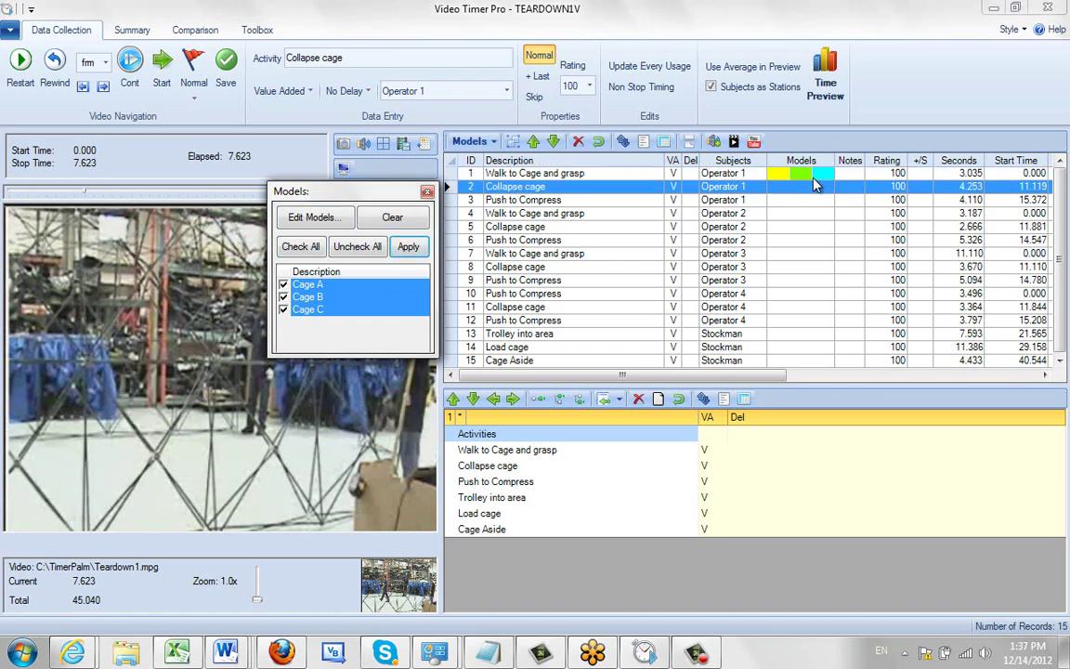
# Step: Assign only Cage A and Cage C to Operator 1's Collapse cage and Push to Compress activities
pyautogui.click(298, 297)
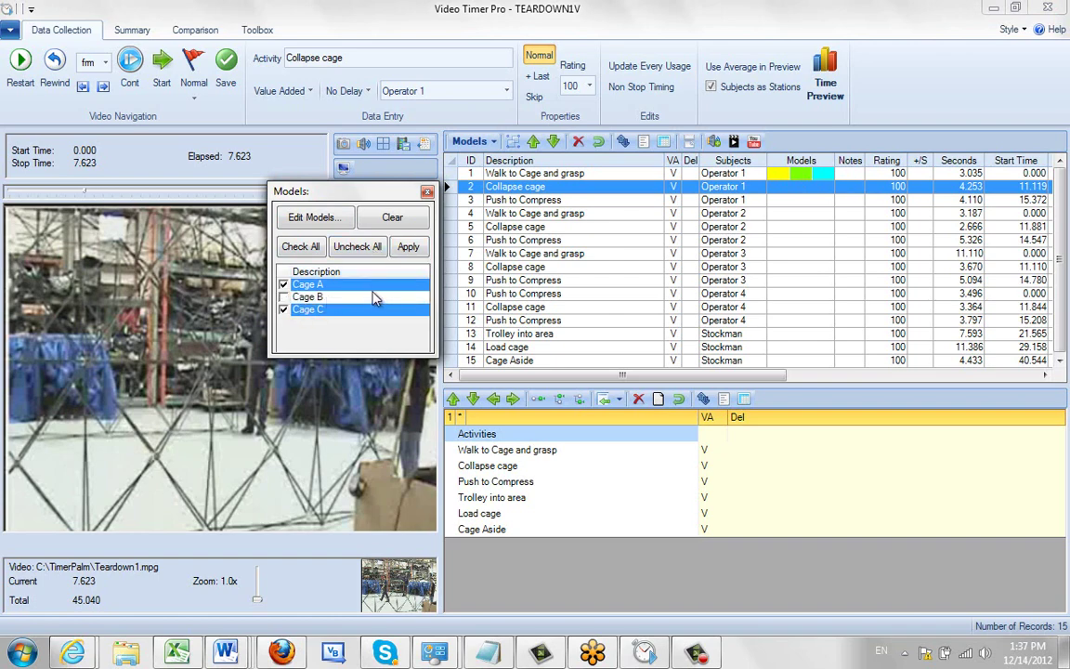
pyautogui.click(408, 247)
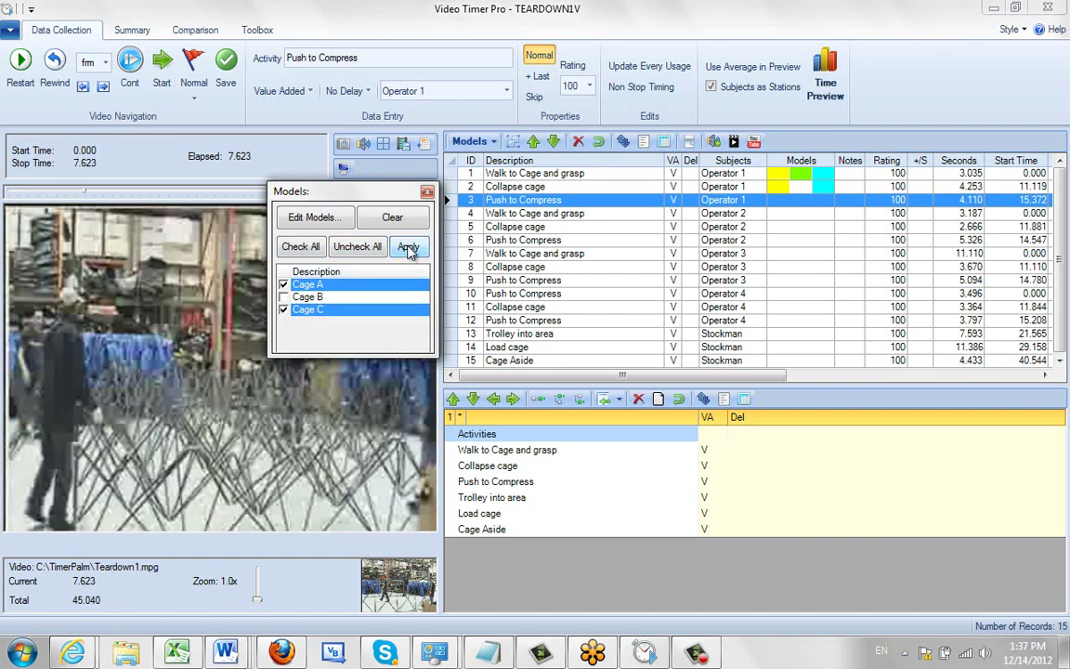
pyautogui.click(407, 247)
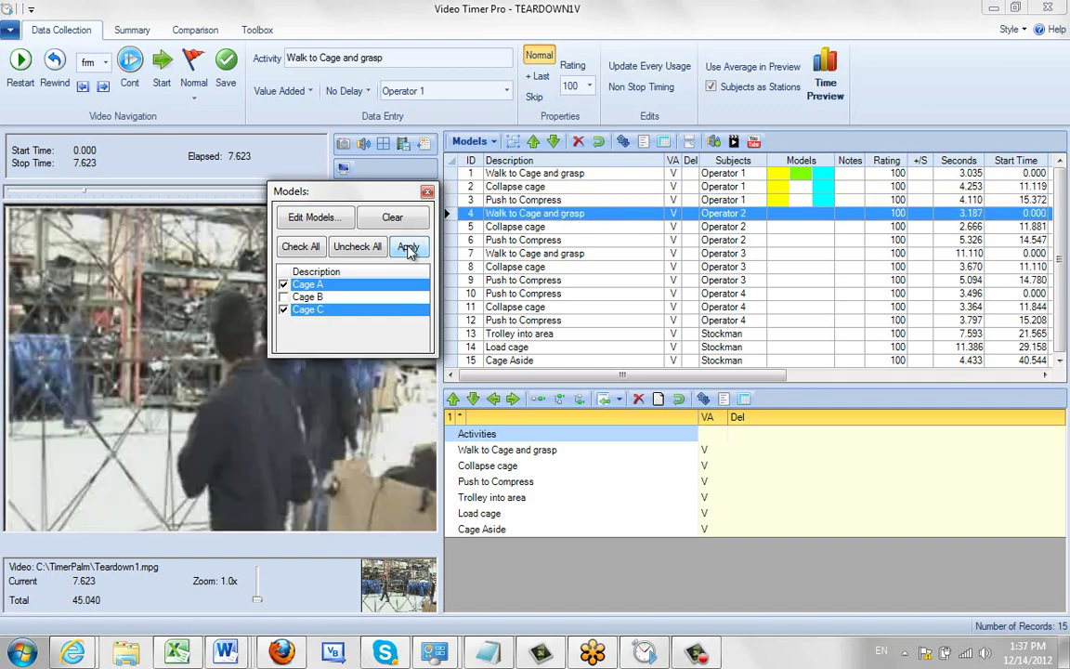
# Step: Assign only Cage A to Operator 2's Walk to Cage and grasp, and all three models to Operator 2's Collapse cage and Push to Compress
pyautogui.click(283, 310)
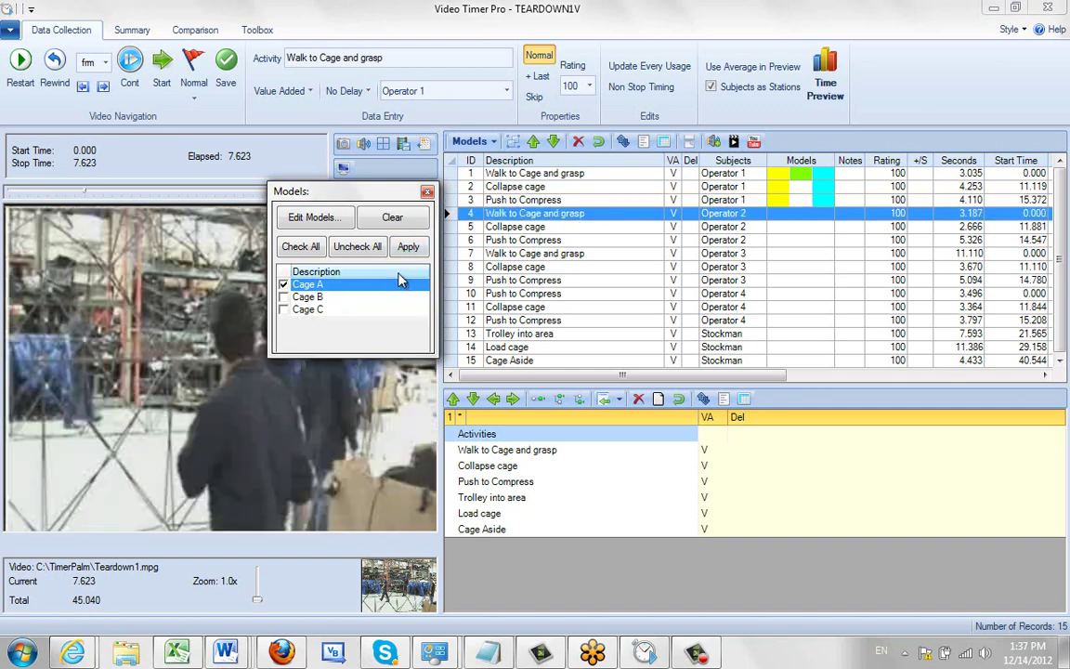
pyautogui.click(407, 247)
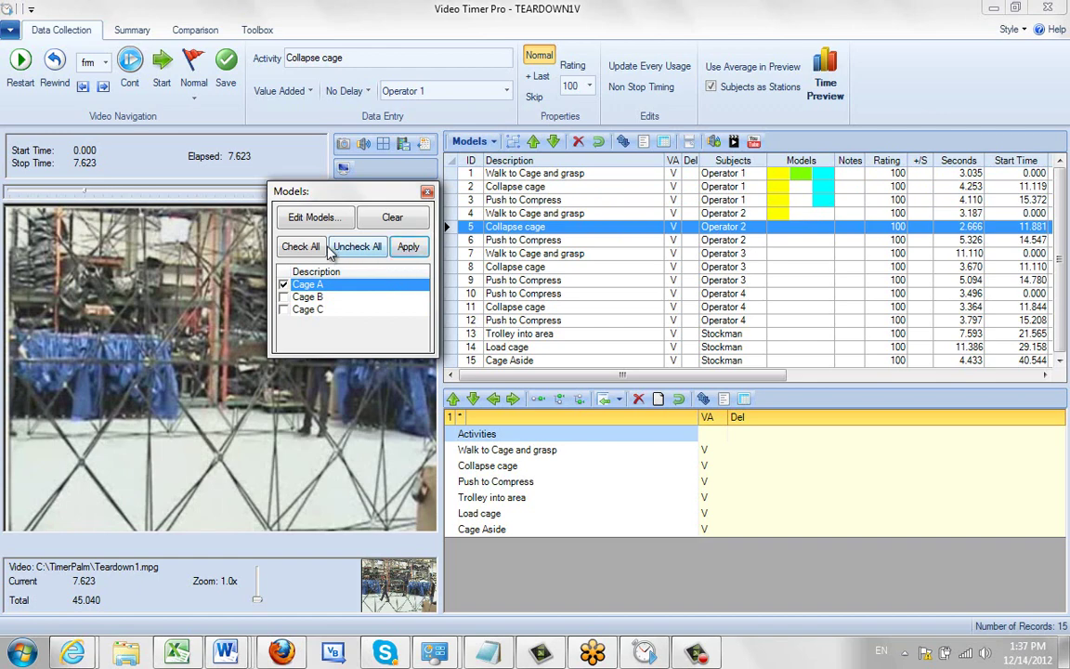
pyautogui.click(300, 246)
pyautogui.click(408, 247)
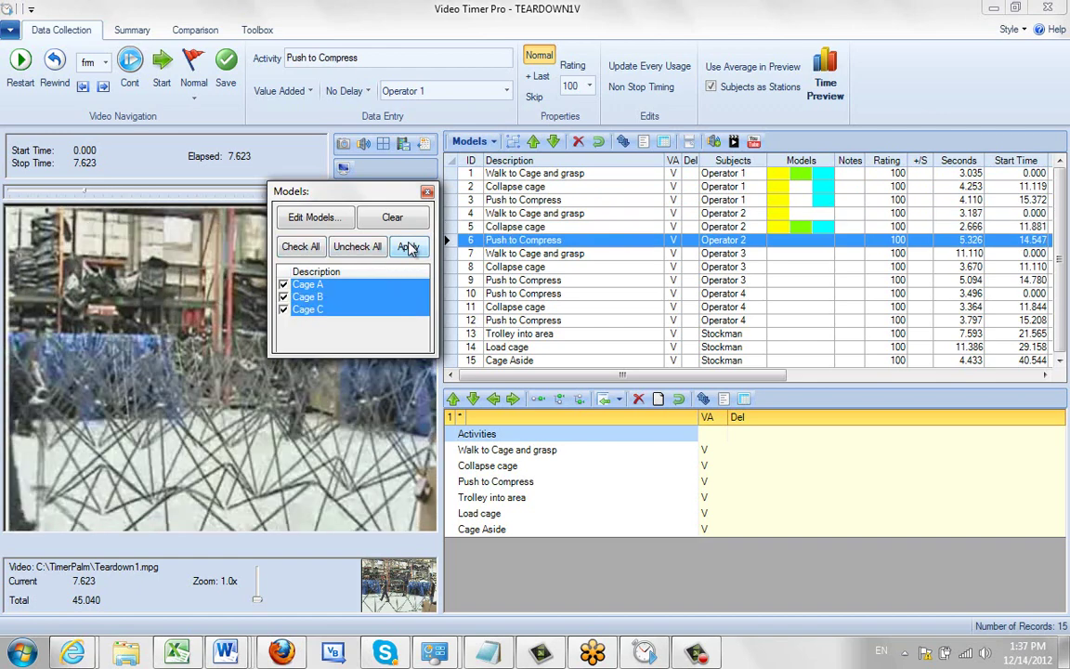
pyautogui.click(408, 247)
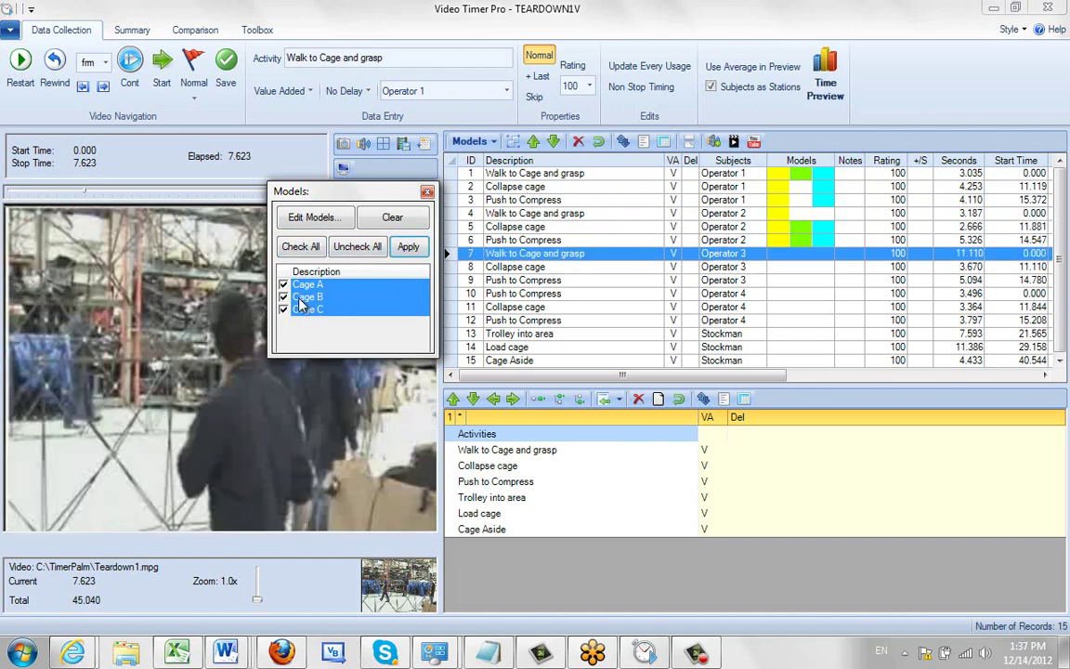
# Step: Assign Cage A and Cage B to Operator 3's Walk to Cage and grasp and Collapse cage, and only Cage B to Push to Compress
pyautogui.click(284, 311)
pyautogui.click(406, 248)
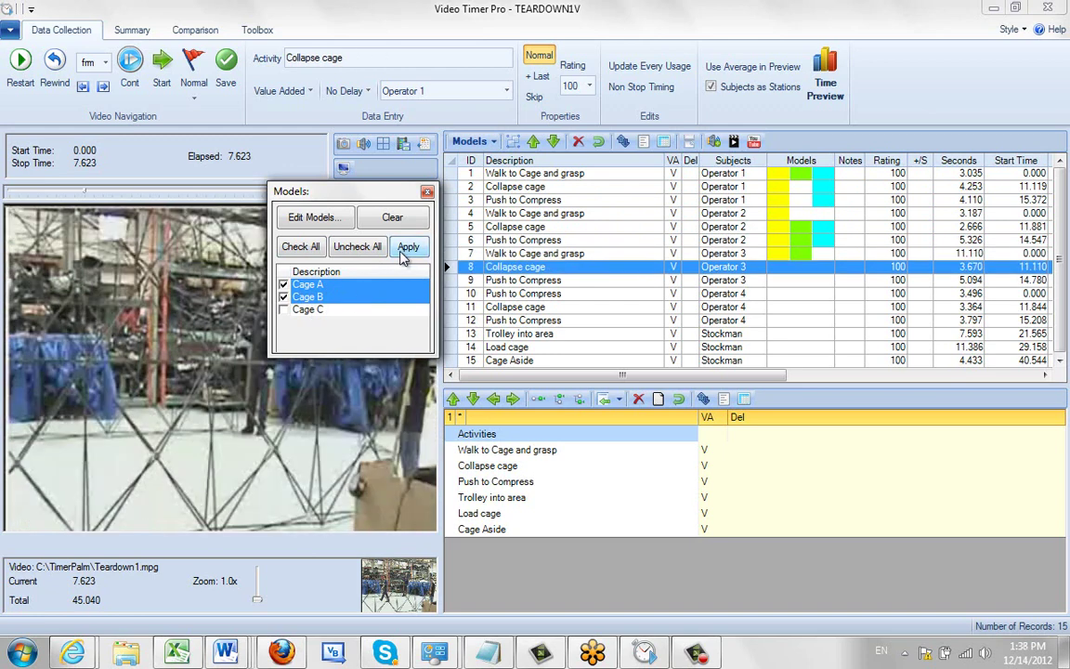
pyautogui.click(407, 248)
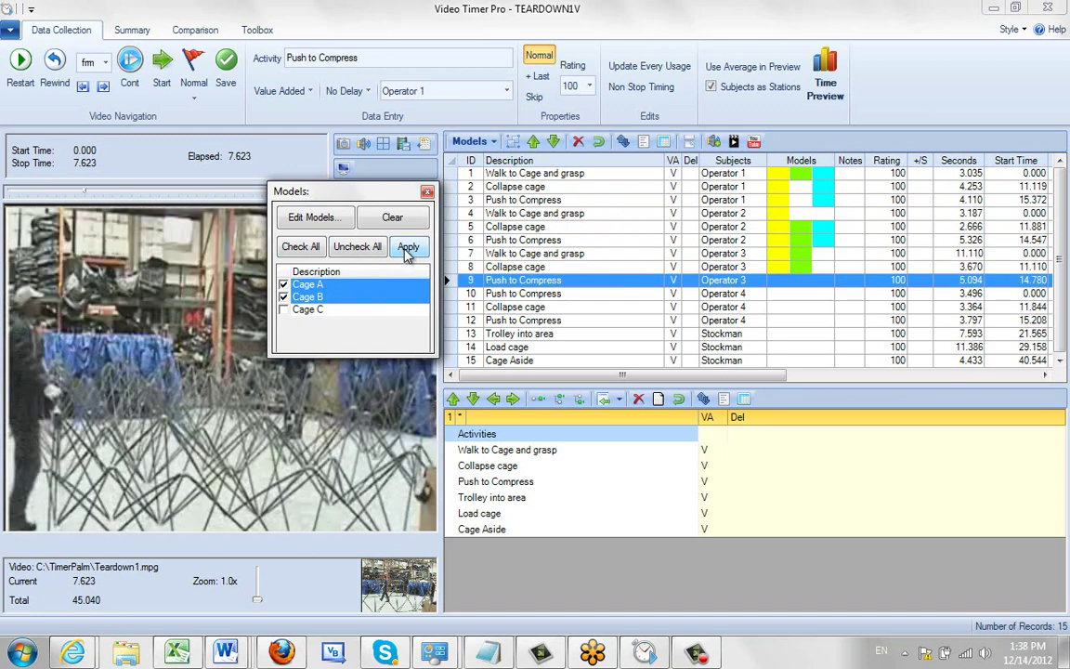
pyautogui.click(284, 285)
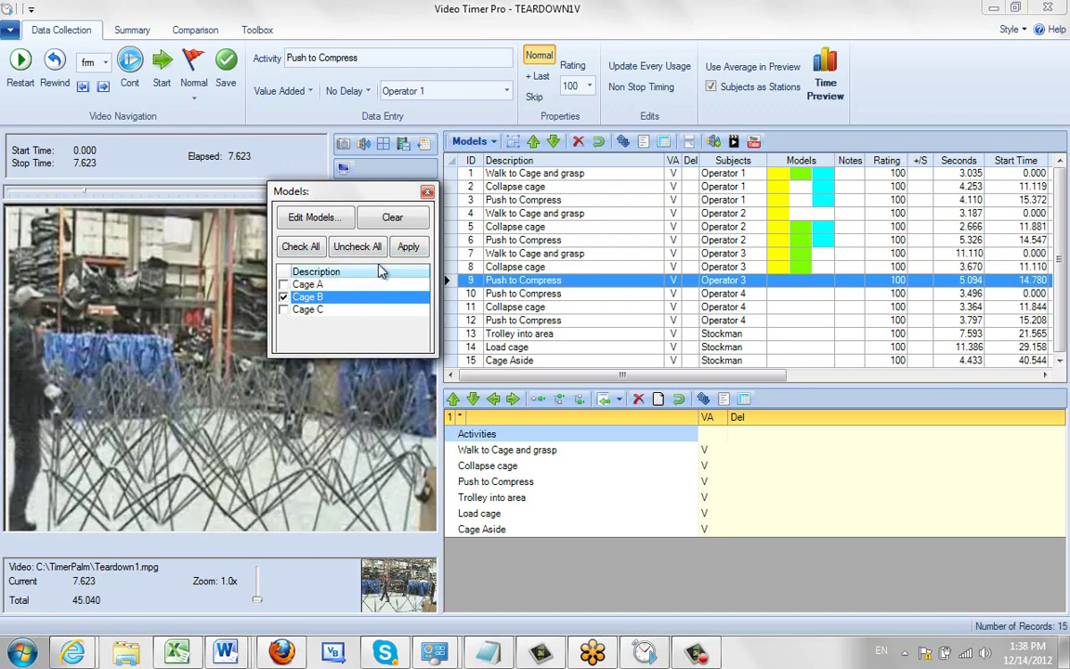
pyautogui.click(407, 249)
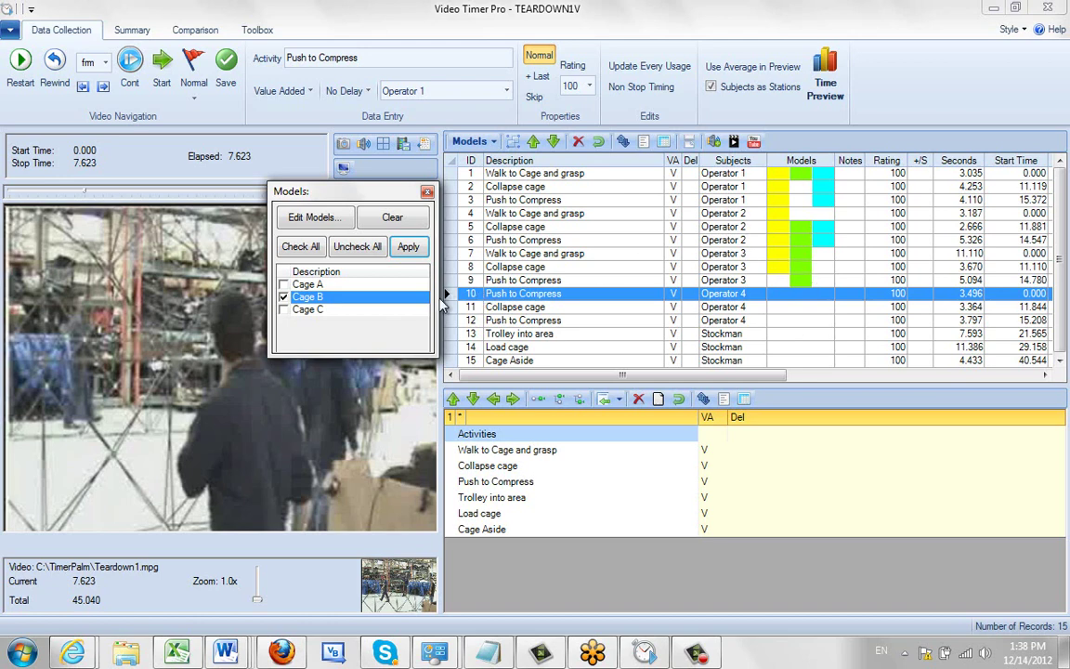
# Step: Add a fourth model named Cage D with pink as its color
pyautogui.click(316, 219)
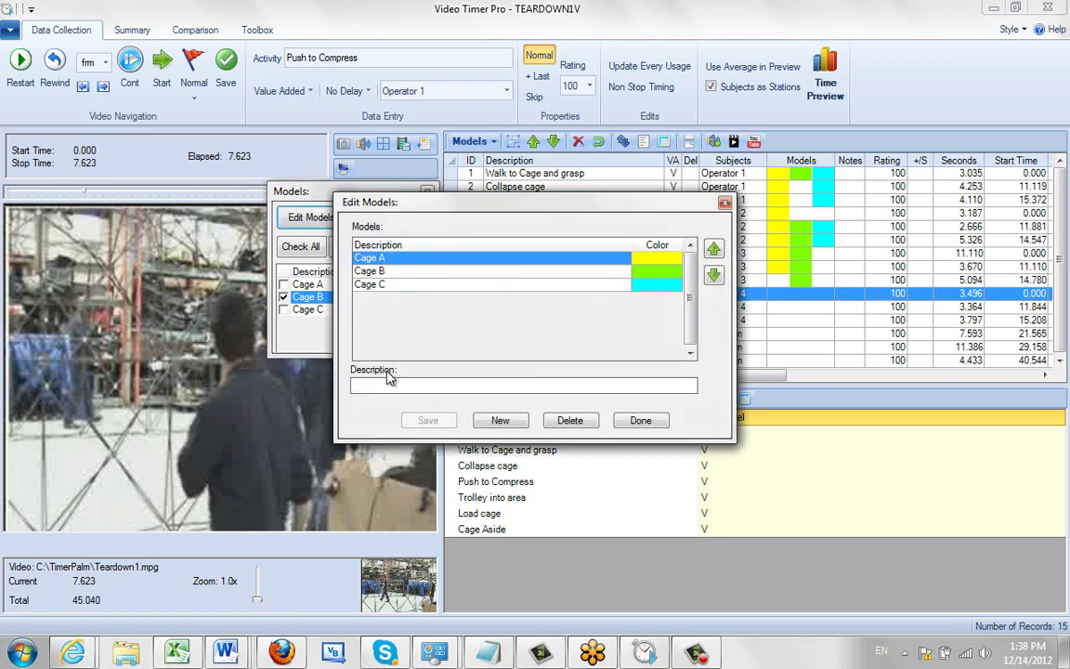
pyautogui.write('Cage D')
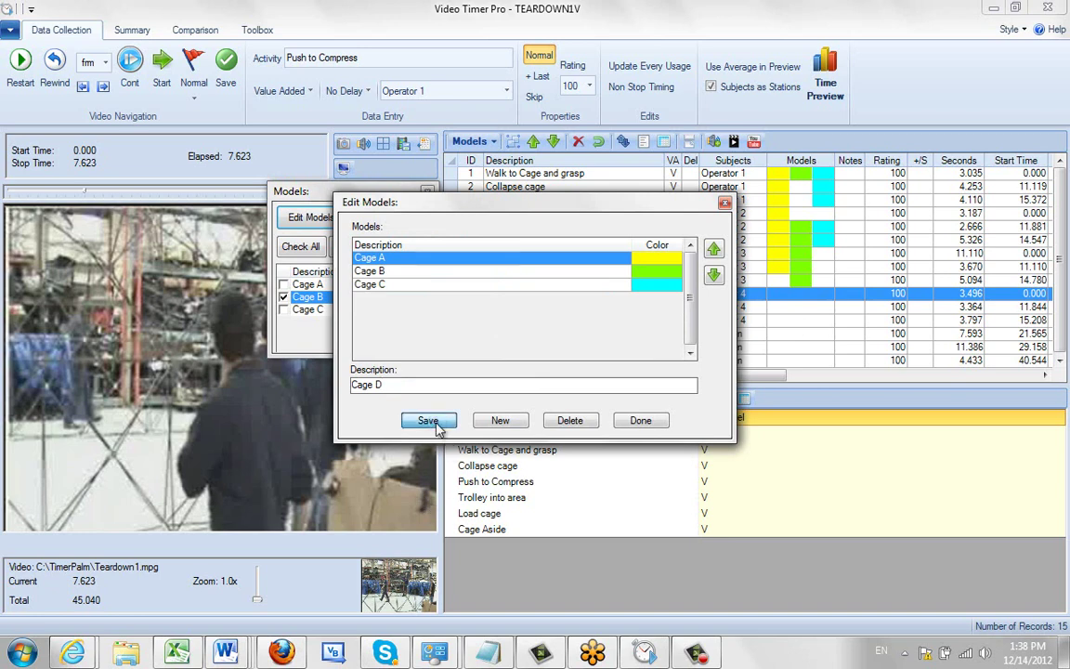
pyautogui.click(429, 421)
pyautogui.click(587, 170)
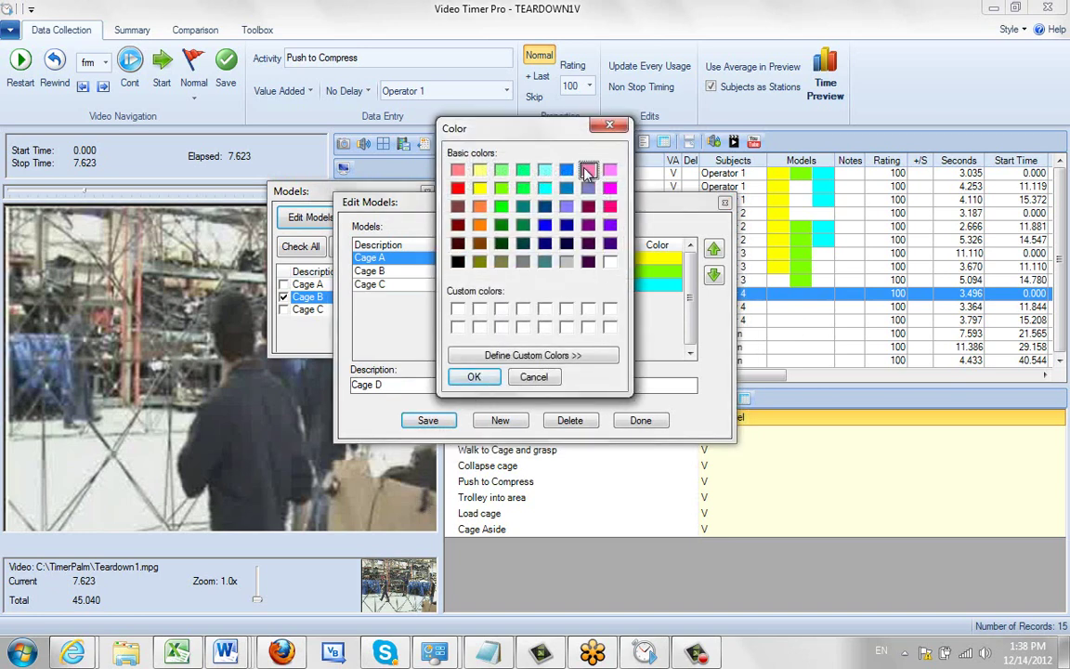
pyautogui.click(474, 377)
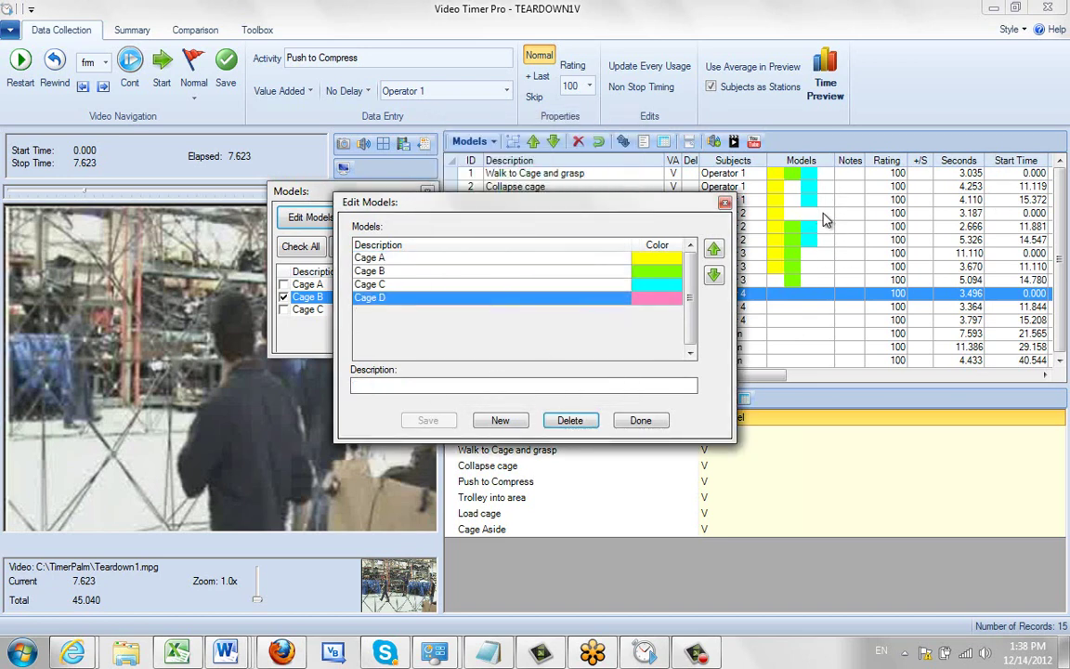
# Step: Assign all four cage models to Operator 4's three activities, and only Cage A, Cage C and Cage D to the Stockman's Trolley into area
pyautogui.click(640, 419)
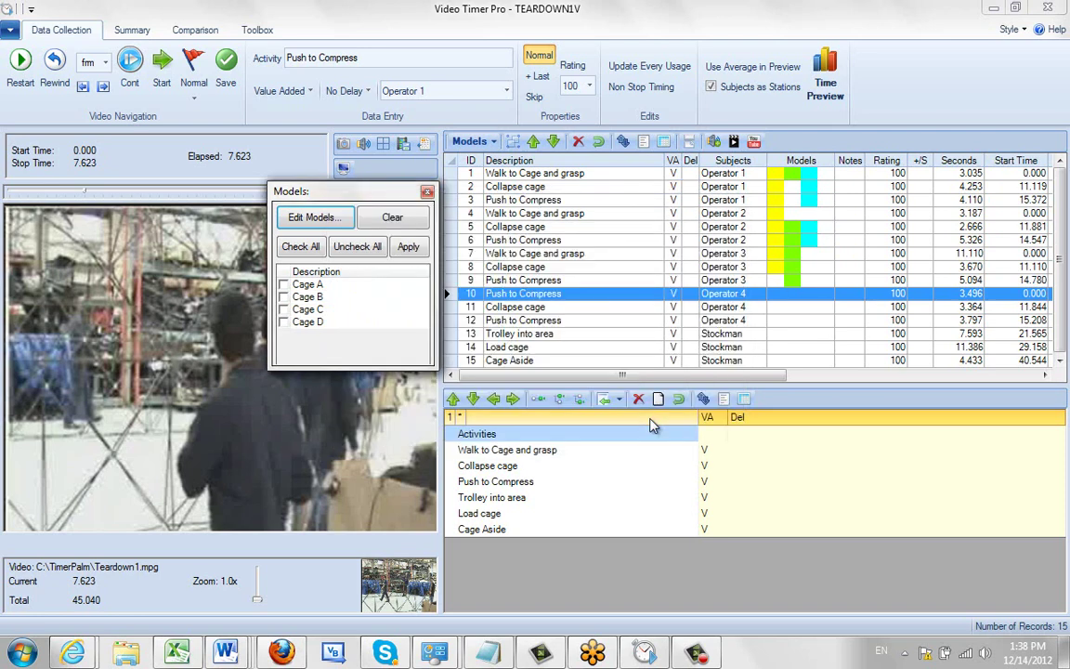
pyautogui.click(299, 247)
pyautogui.click(409, 247)
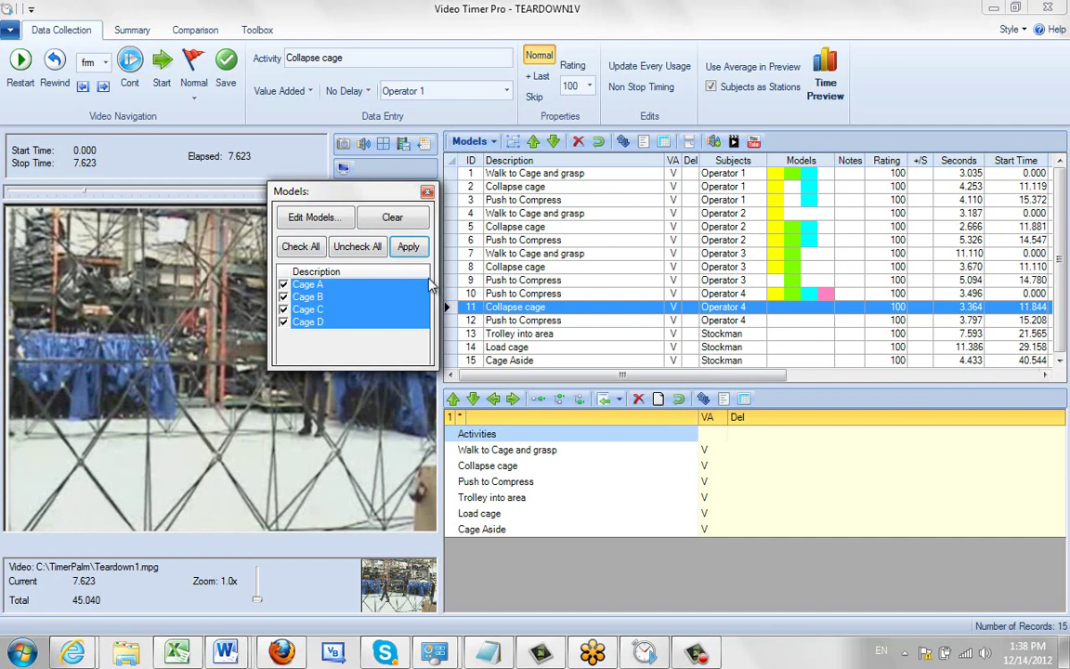
pyautogui.click(409, 247)
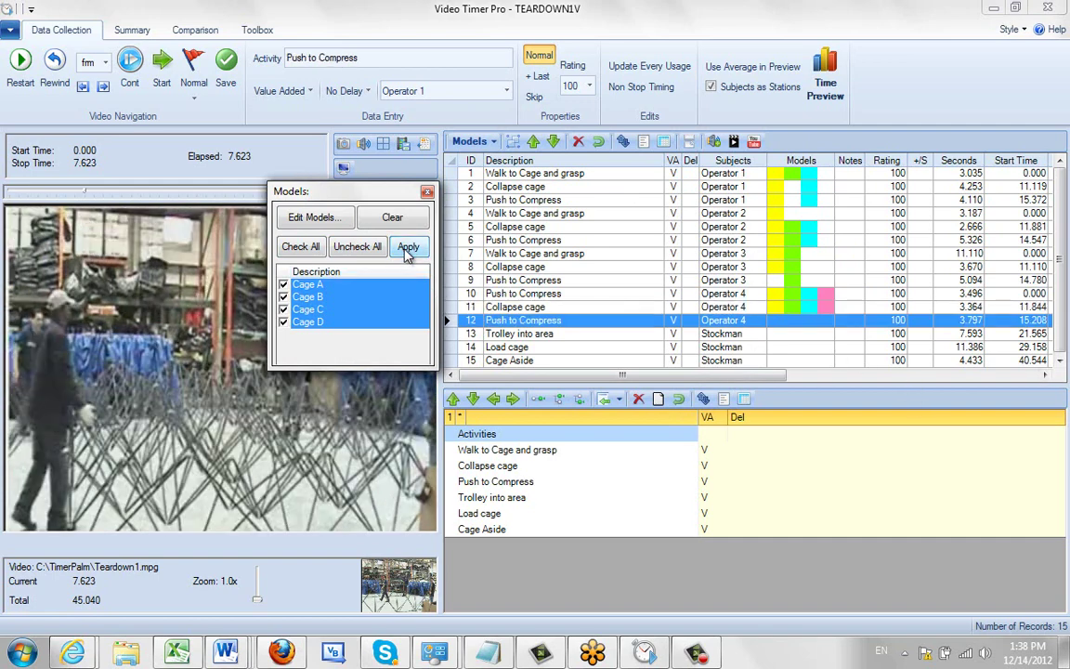
pyautogui.click(408, 247)
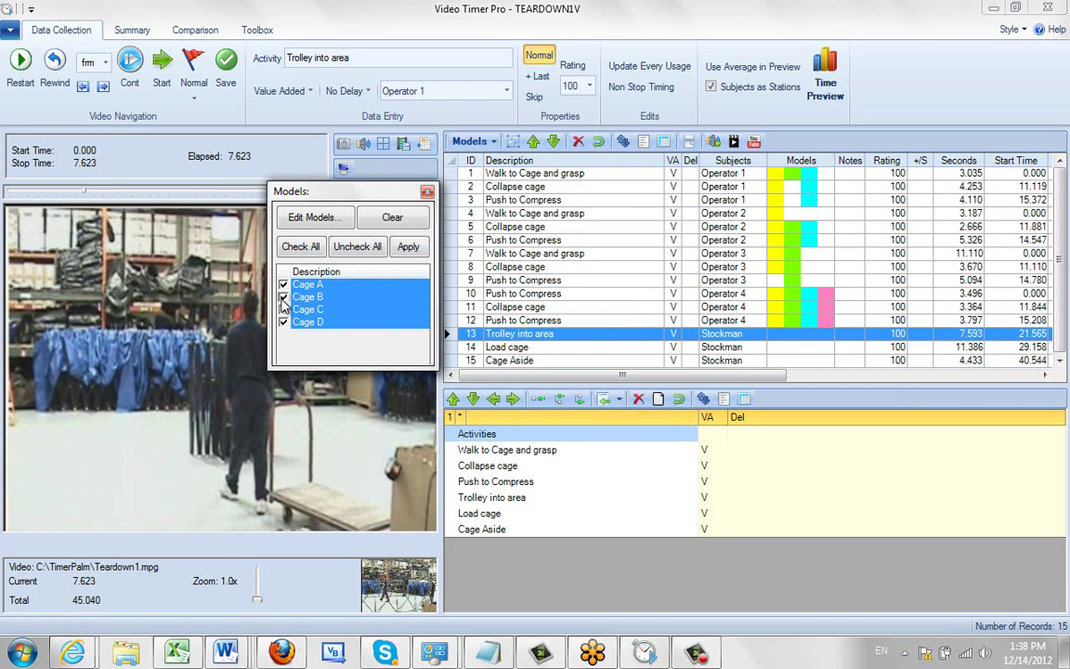
pyautogui.click(284, 296)
pyautogui.click(415, 251)
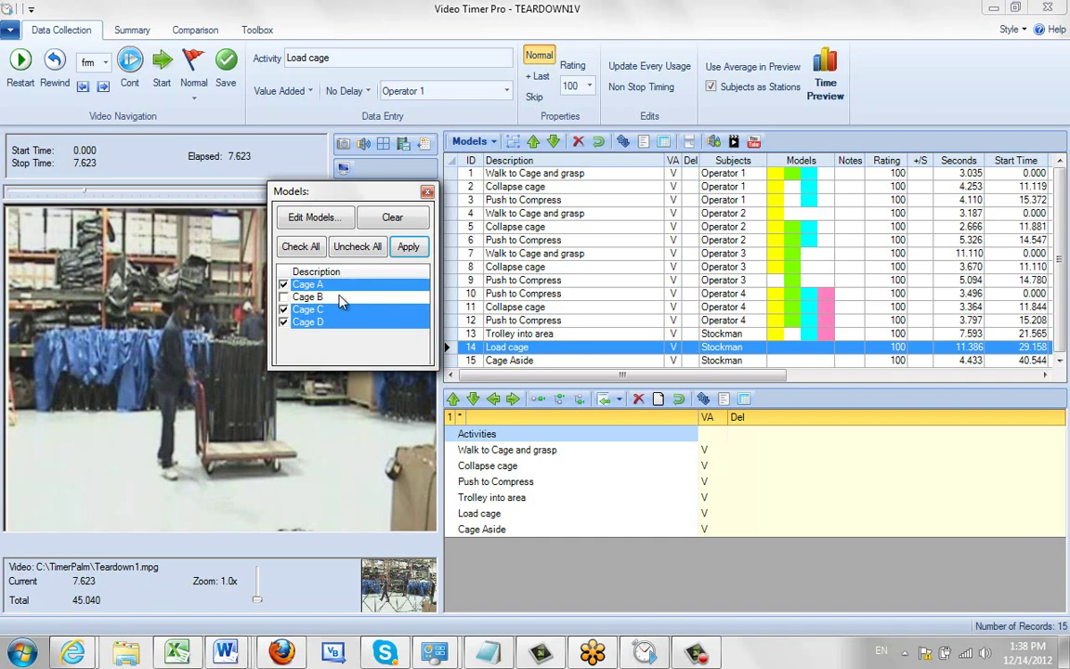
# Step: Review the cage models and their colors in the model editor, and close the model windows
pyautogui.click(321, 217)
pyautogui.moveTo(488, 209); pyautogui.dragTo(207, 180)
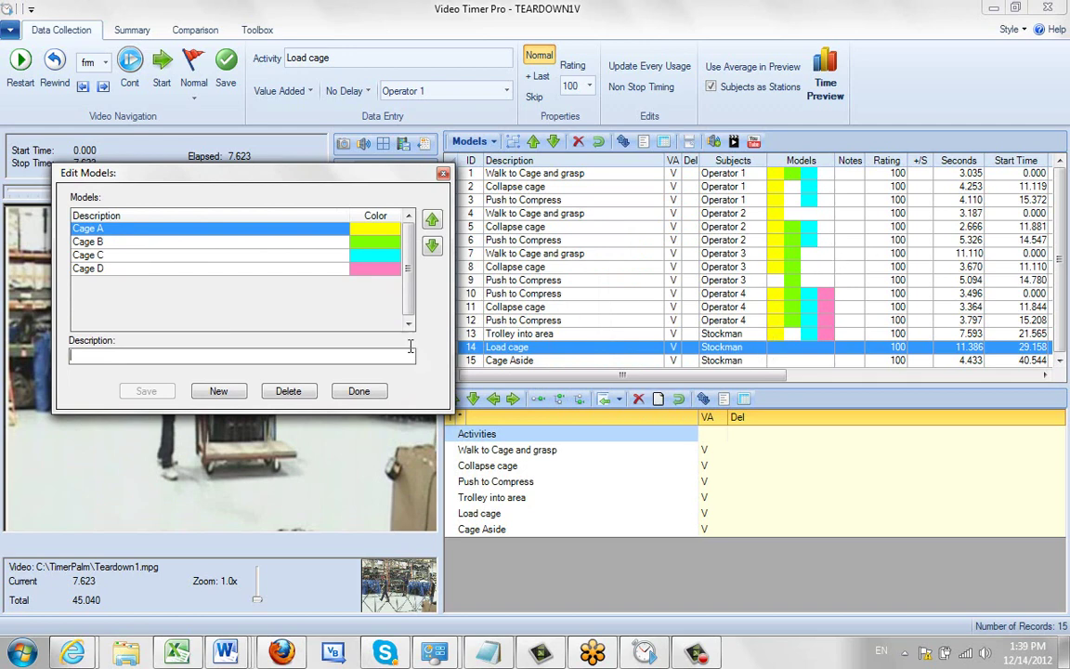
pyautogui.click(358, 390)
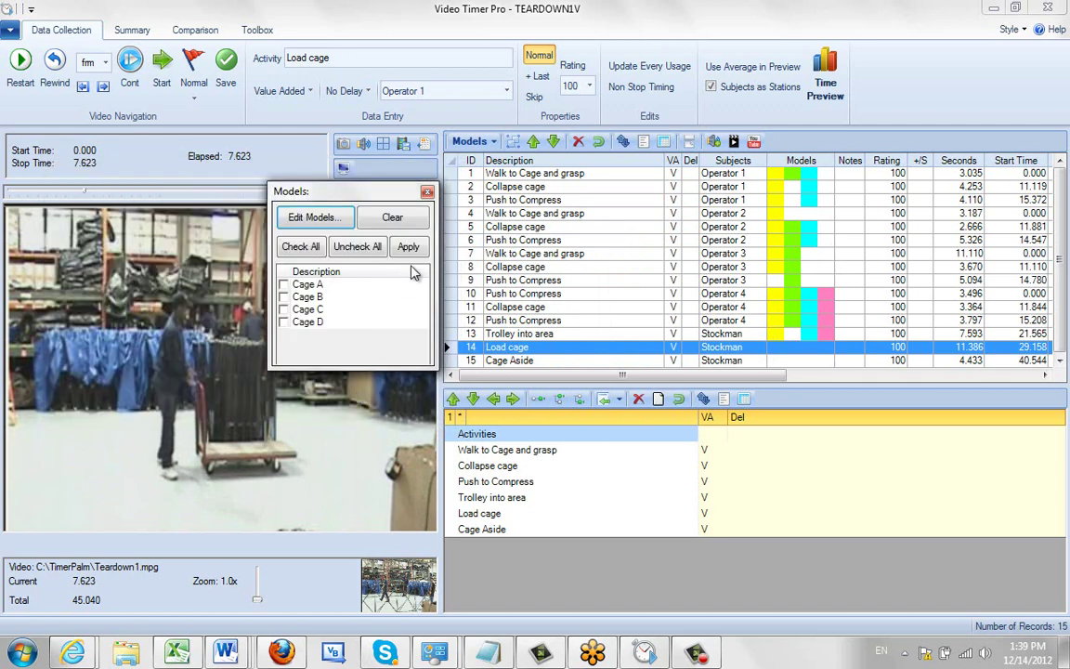
pyautogui.click(427, 191)
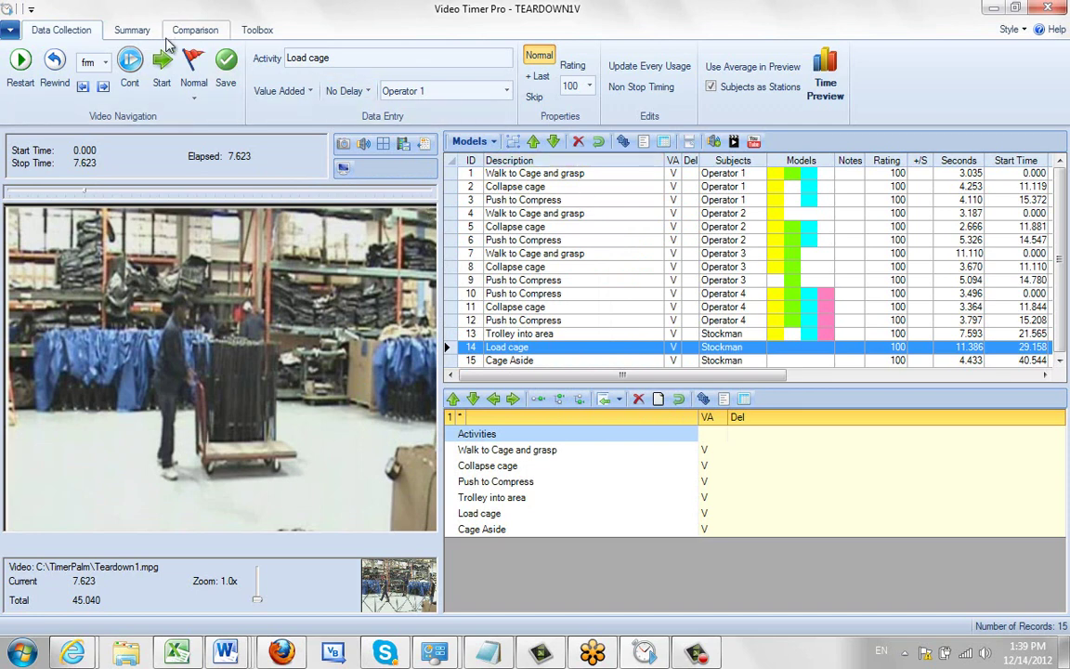
# Step: Examine the summary of times per cage model and its charts, and return to the data collection view
pyautogui.click(132, 31)
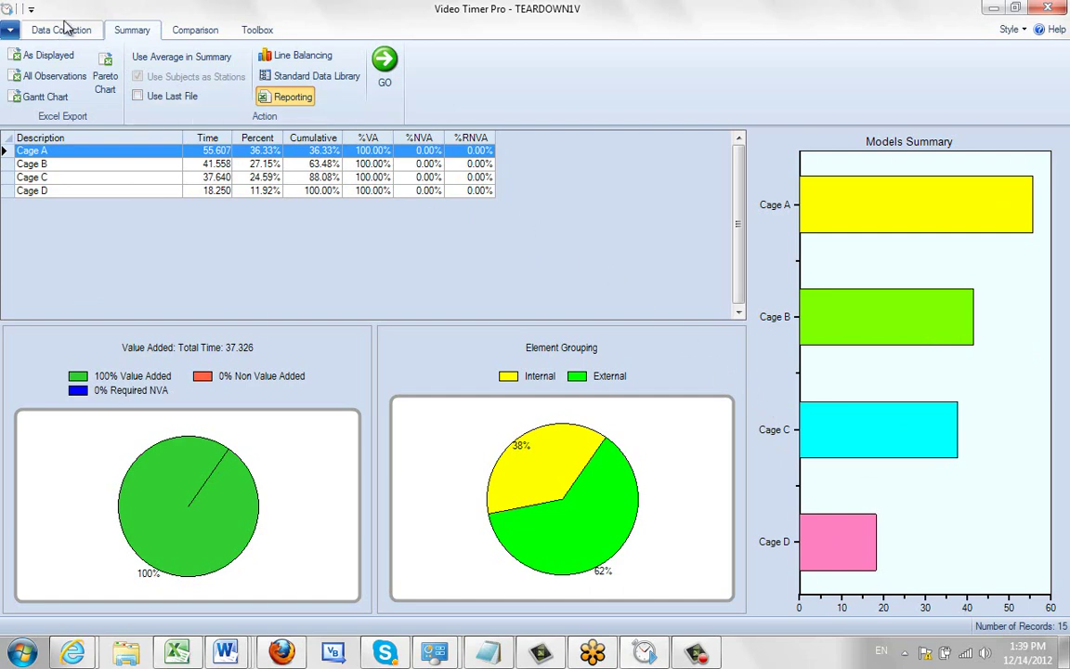
pyautogui.click(29, 30)
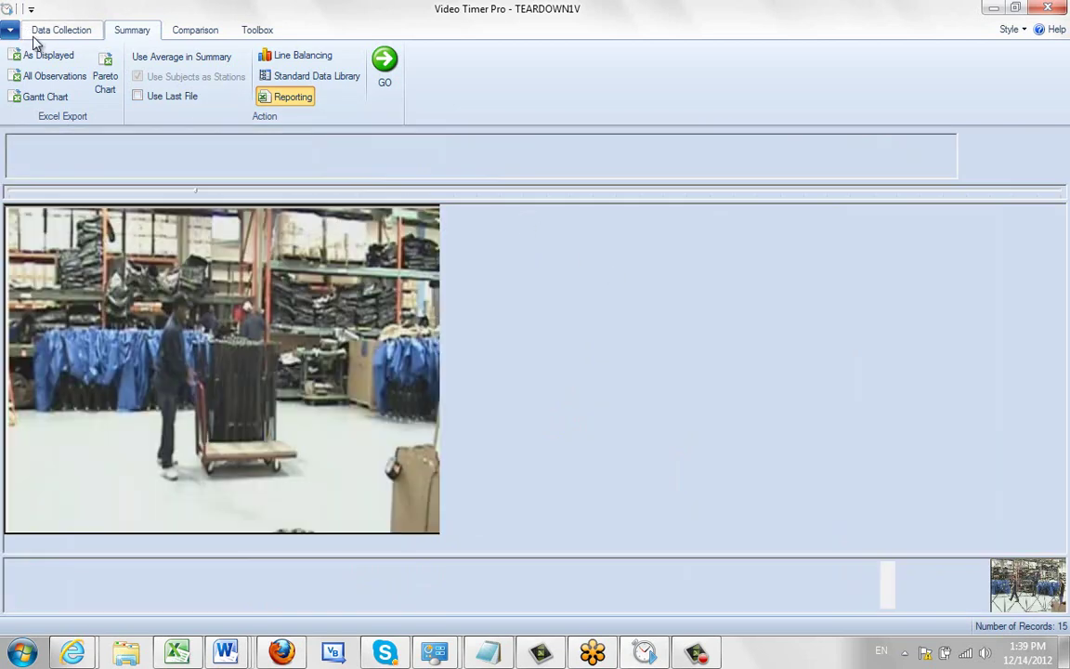